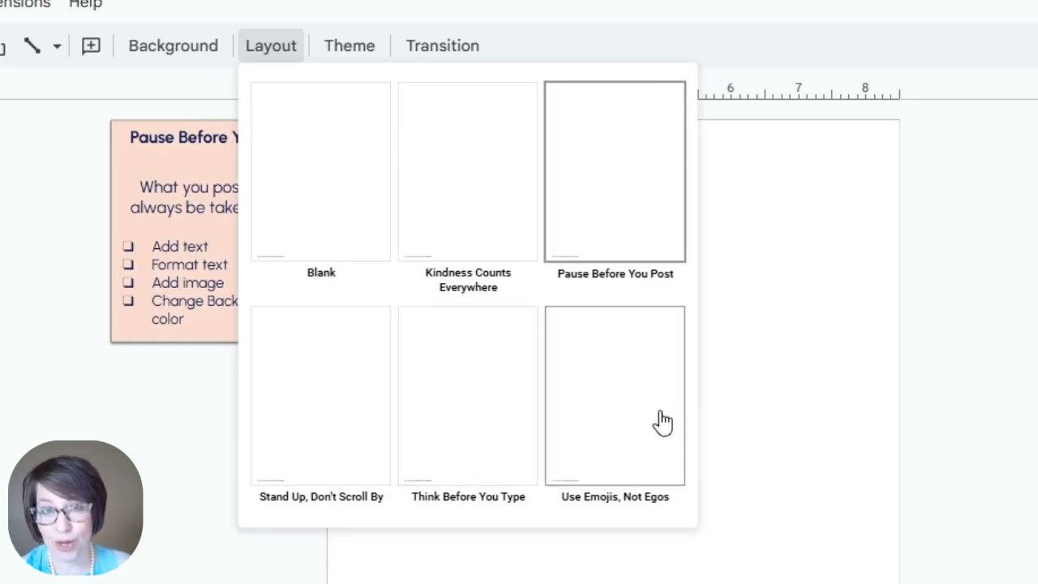
Step: Try the Kindness Counts Everywhere, Stand Up, Don't Scroll By, and Use Emojis, Not Egos layouts on the slide
click(486, 222)
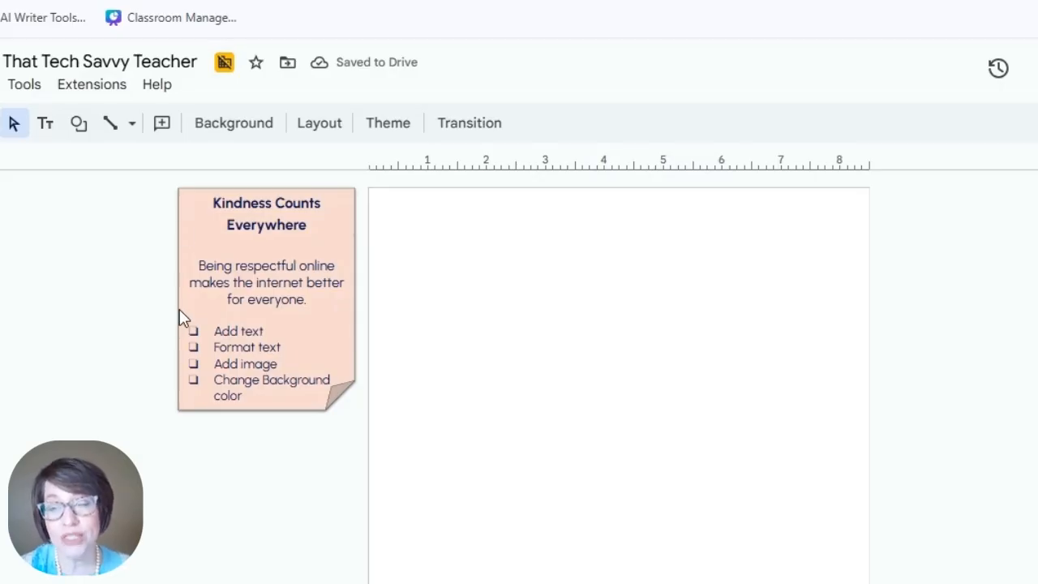
click(313, 127)
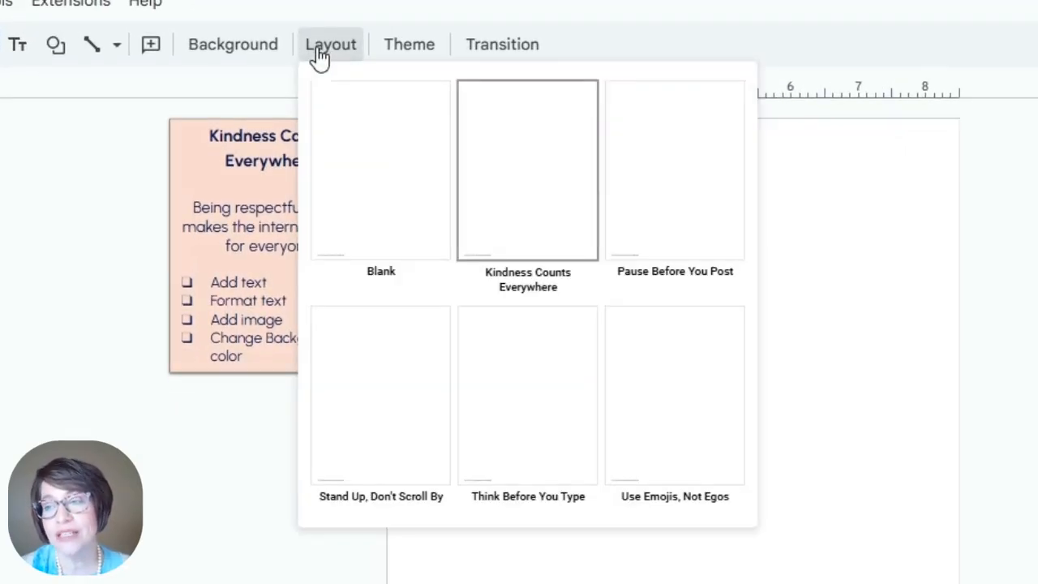
click(630, 258)
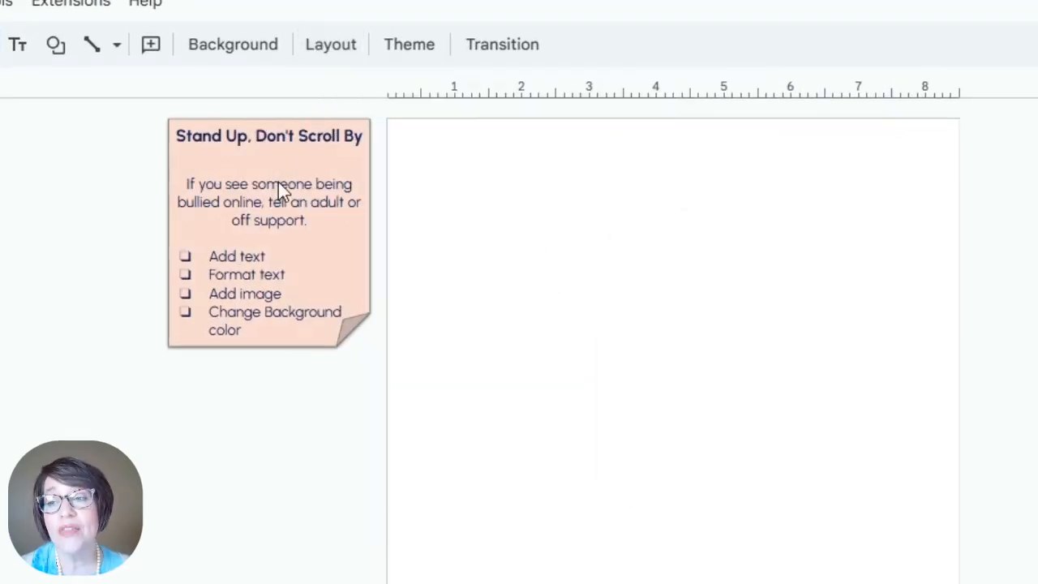
click(410, 44)
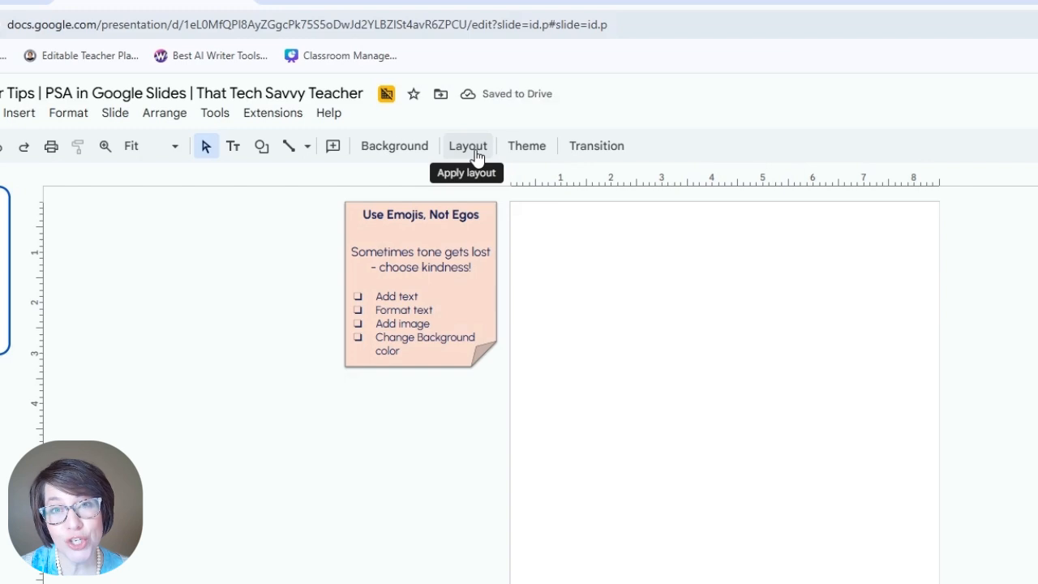
Step: Apply the Pause Before You Post layout to the slide
click(470, 150)
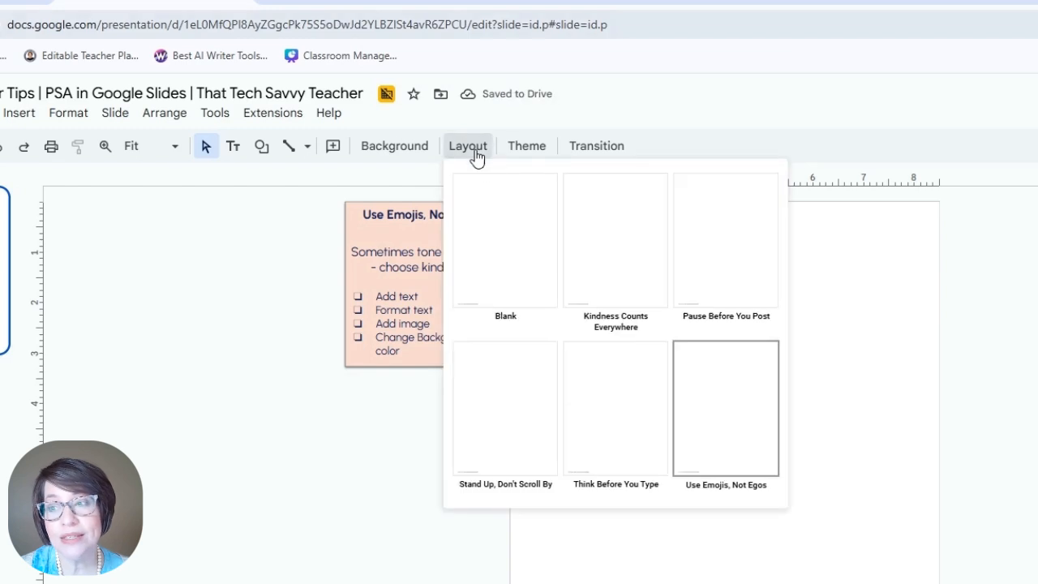
click(769, 257)
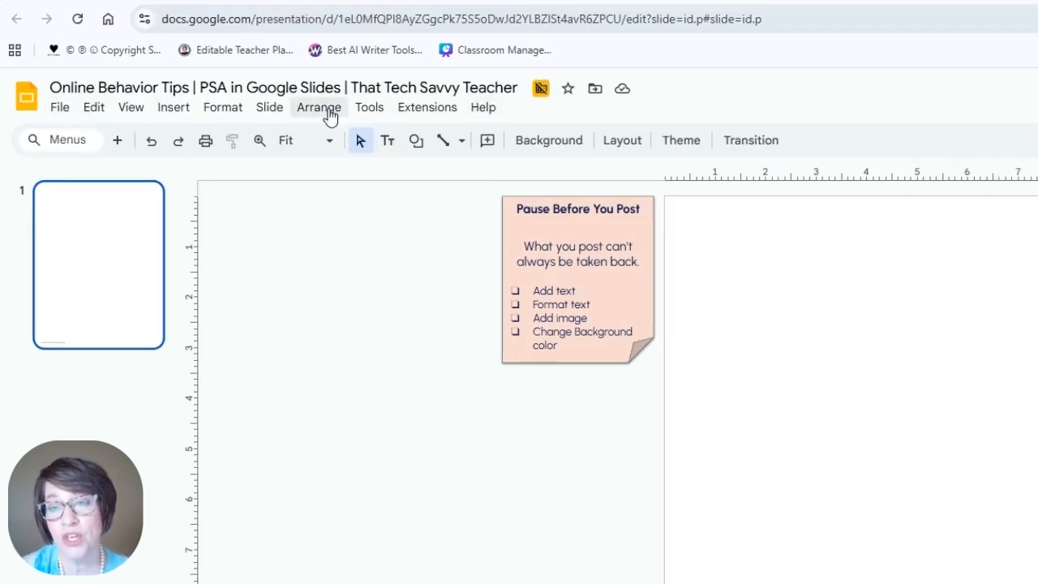
Step: Add a text box about 7.8 inches wide at the top of the slide page containing "Pause Before You Post"
click(171, 111)
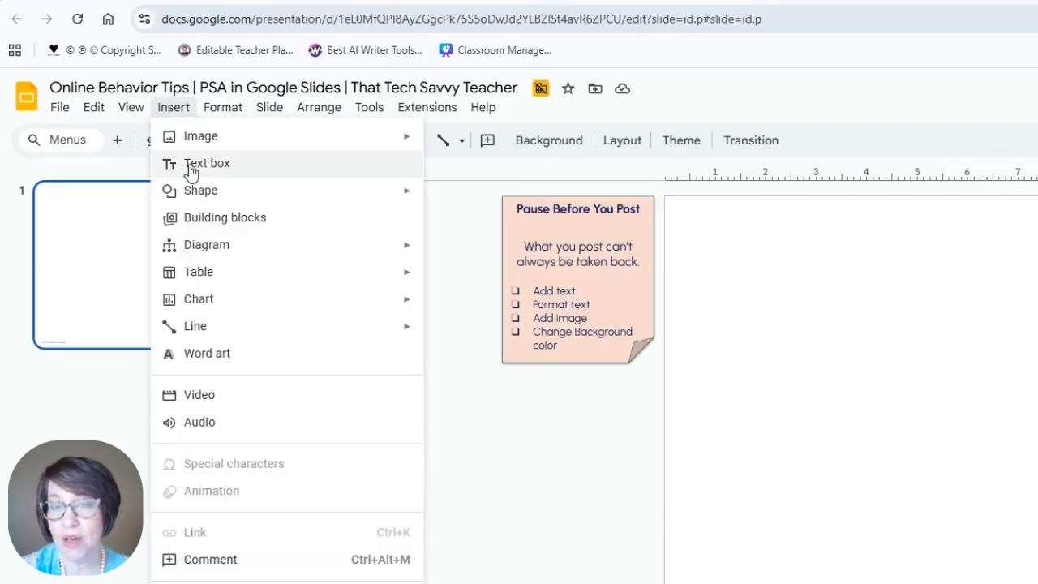
click(452, 322)
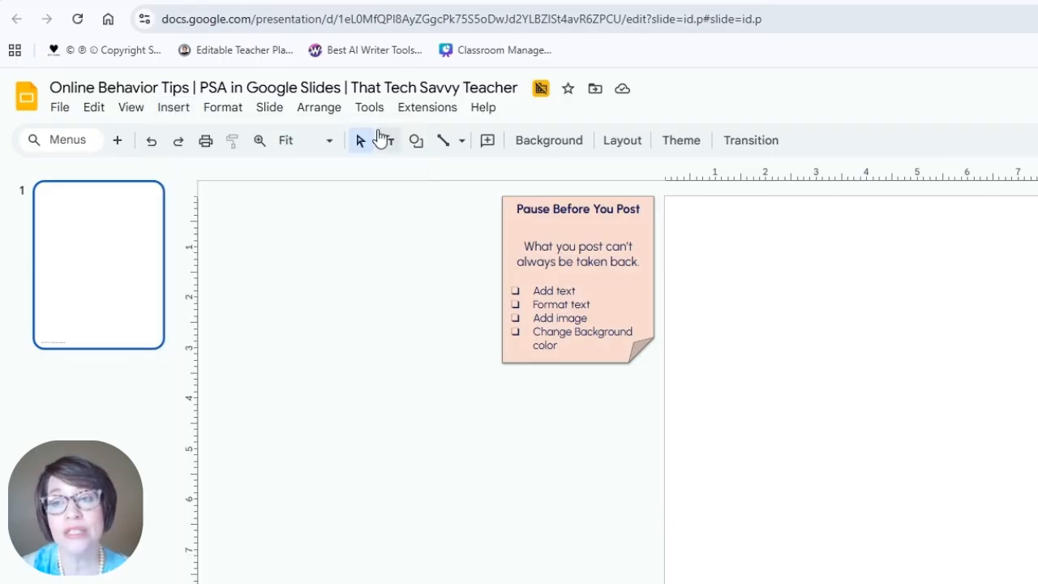
click(388, 142)
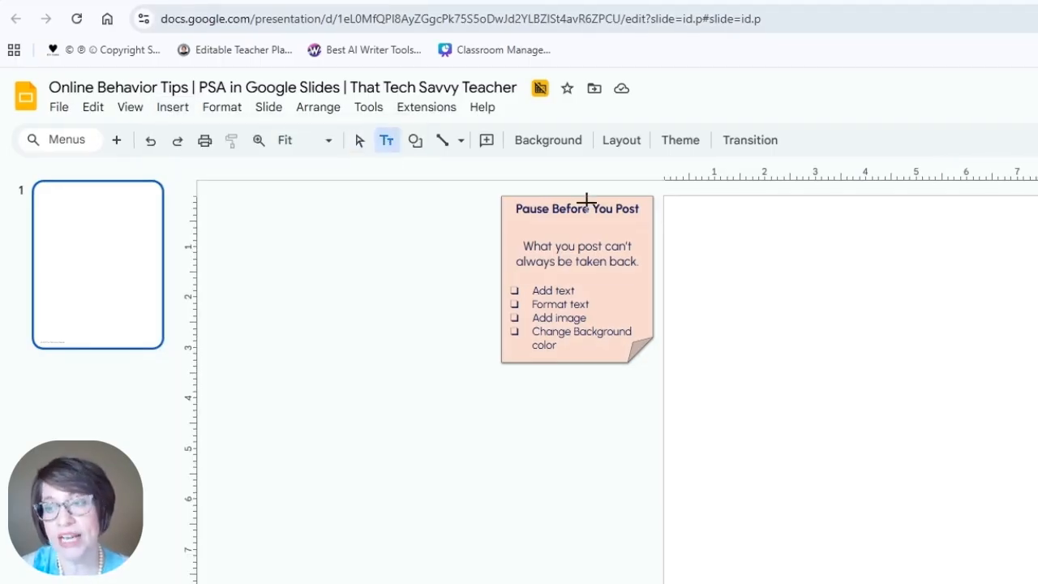
drag(514, 259, 889, 258)
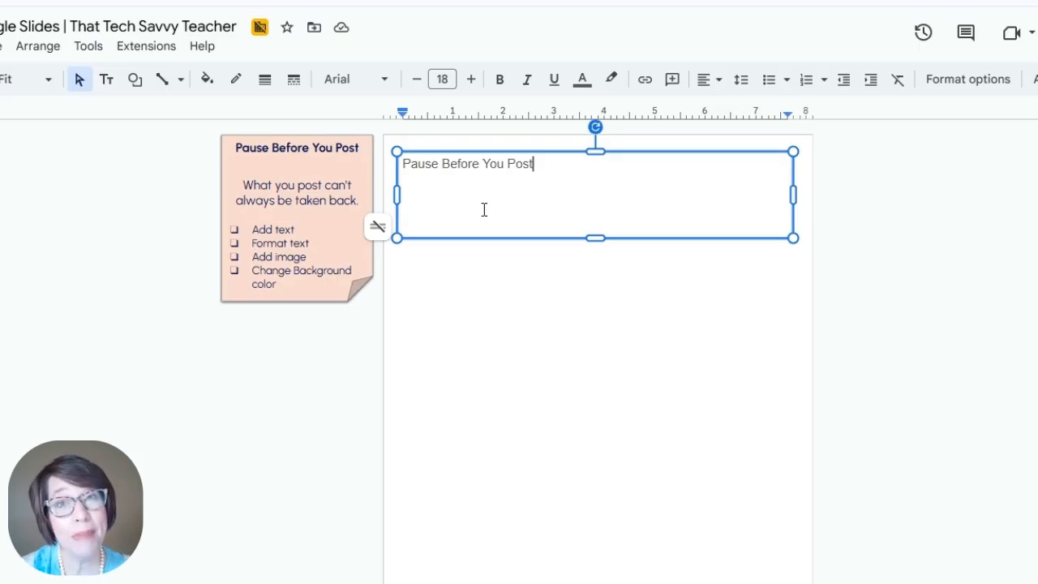
Step: Centre the title text and set its font to Boldonse
click(718, 82)
click(731, 111)
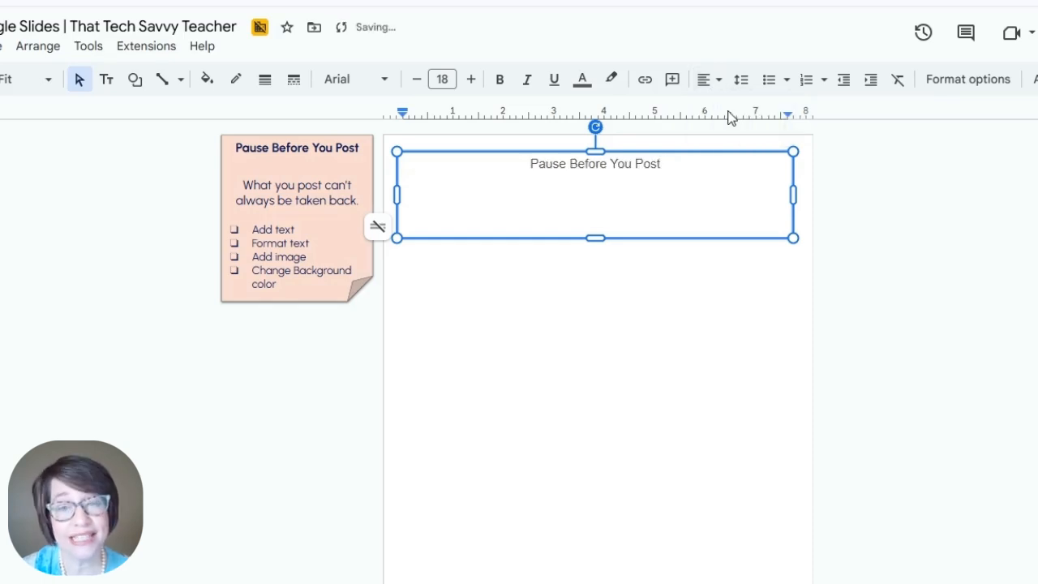
drag(528, 163, 614, 163)
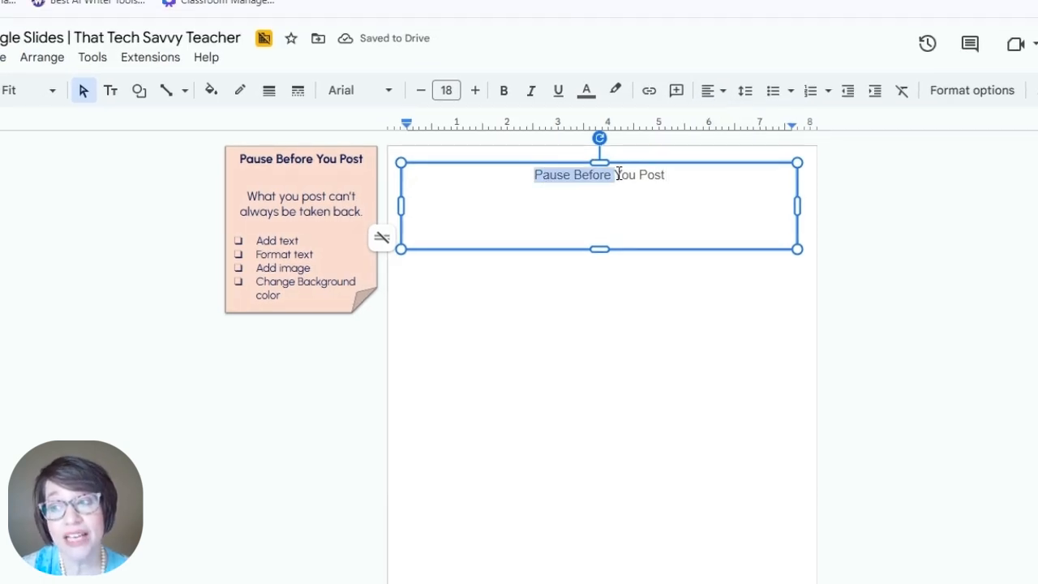
click(390, 92)
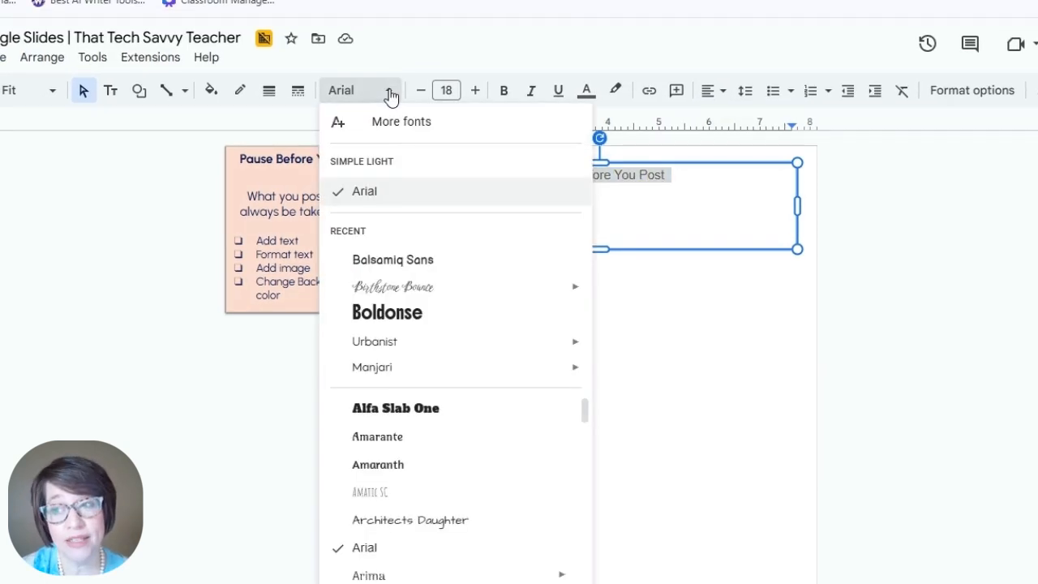
click(417, 321)
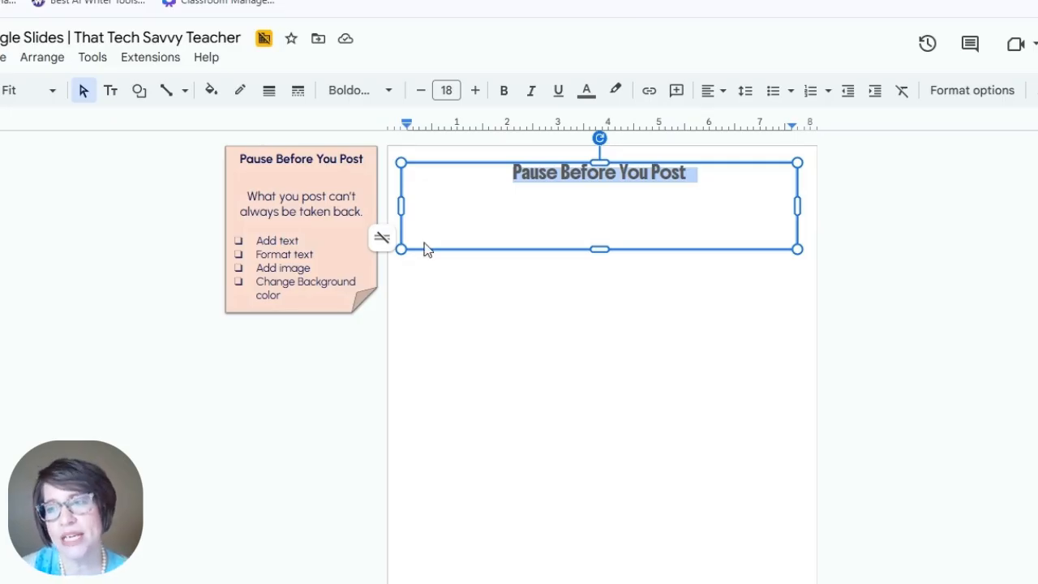
Step: Enlarge the "Pause Before You Post" title to font size 48
click(475, 90)
click(475, 90)
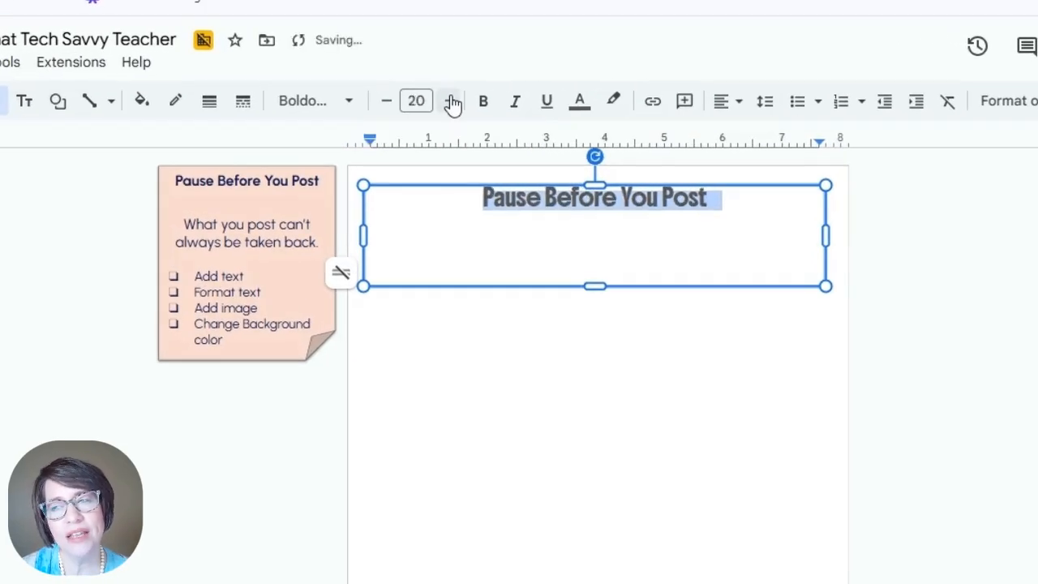
click(452, 100)
click(452, 101)
click(452, 100)
click(451, 101)
click(451, 100)
click(451, 101)
click(452, 100)
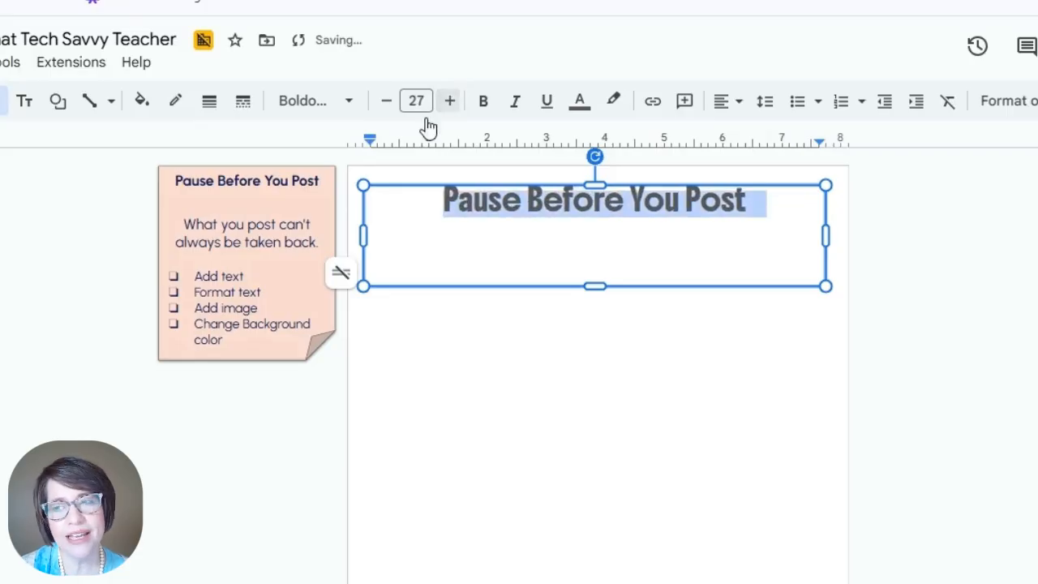
click(415, 98)
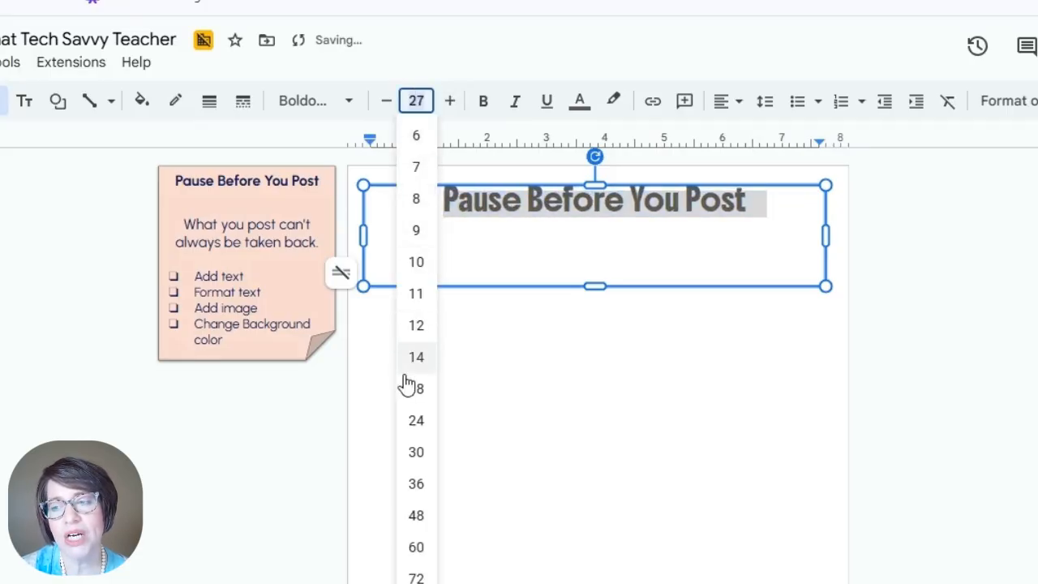
click(416, 515)
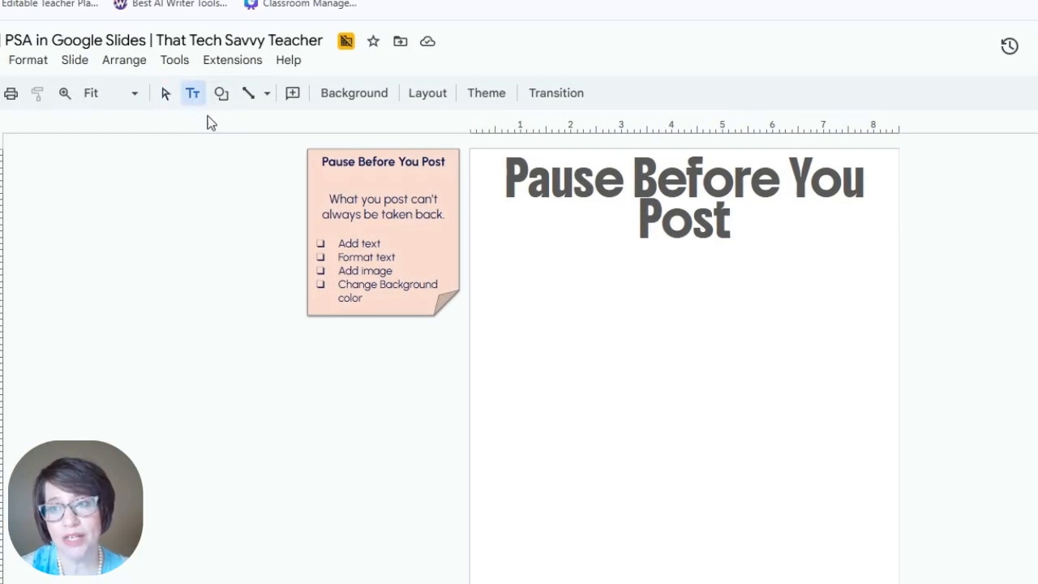
Step: Add a text box about 7.5 inches wide below the title containing "What you post can't always be taken back."
drag(503, 263, 882, 375)
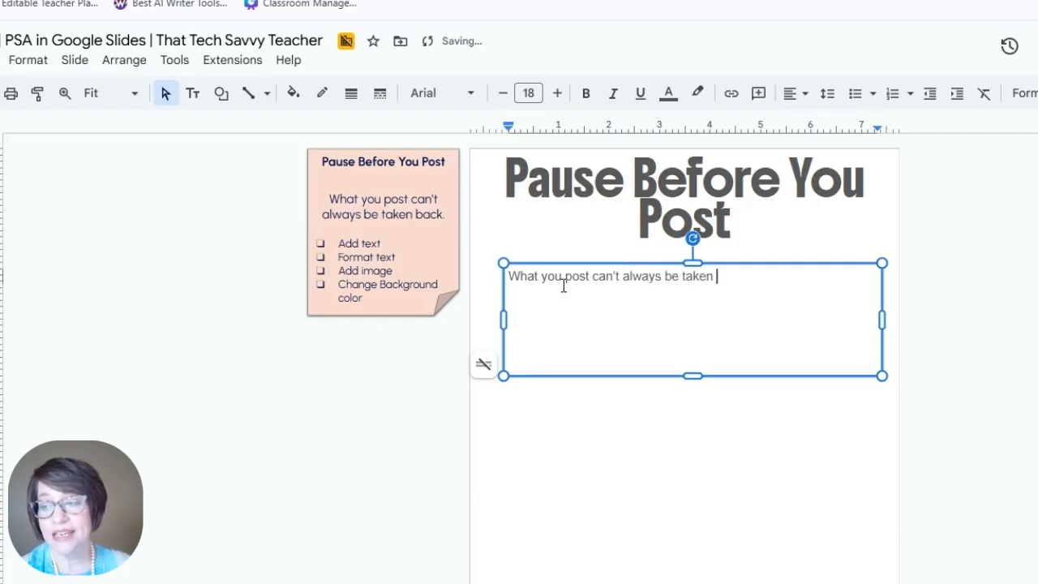
text(k.)
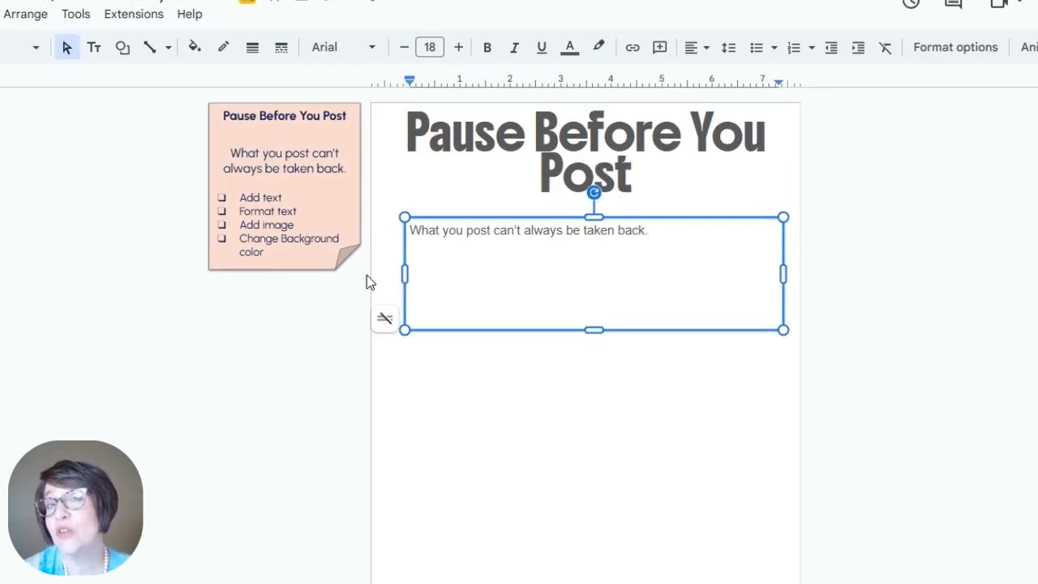
Step: Centre the sentence below the title, set its font to Balsamiq Sans and increase its size
key(ctrl+a)
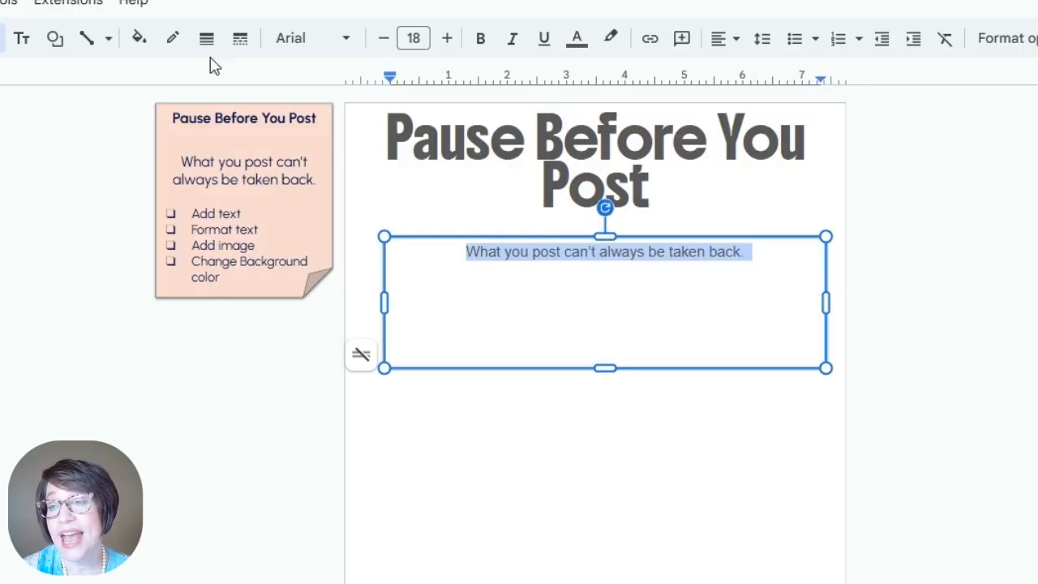
click(345, 40)
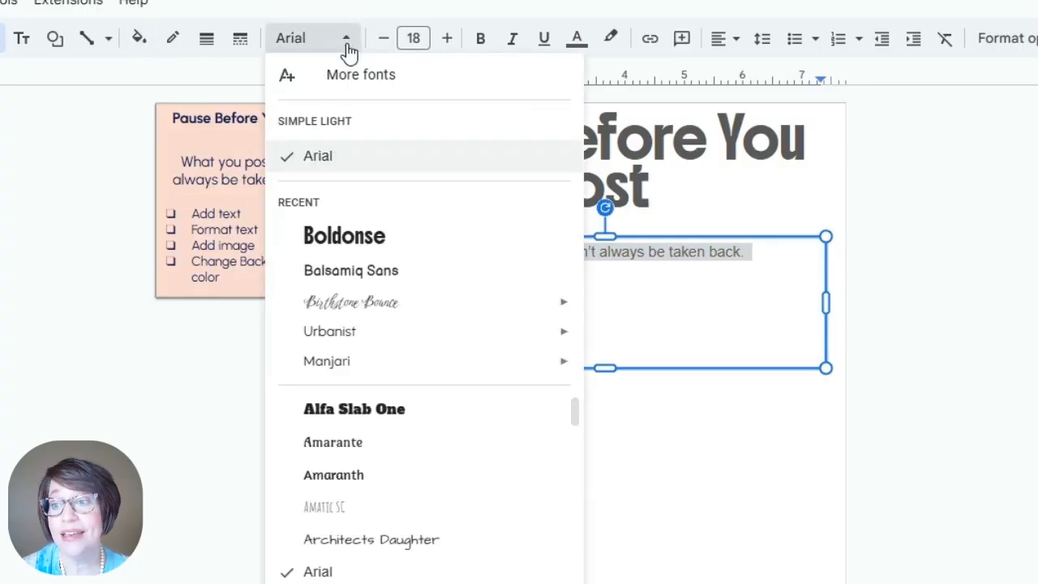
click(389, 271)
click(415, 33)
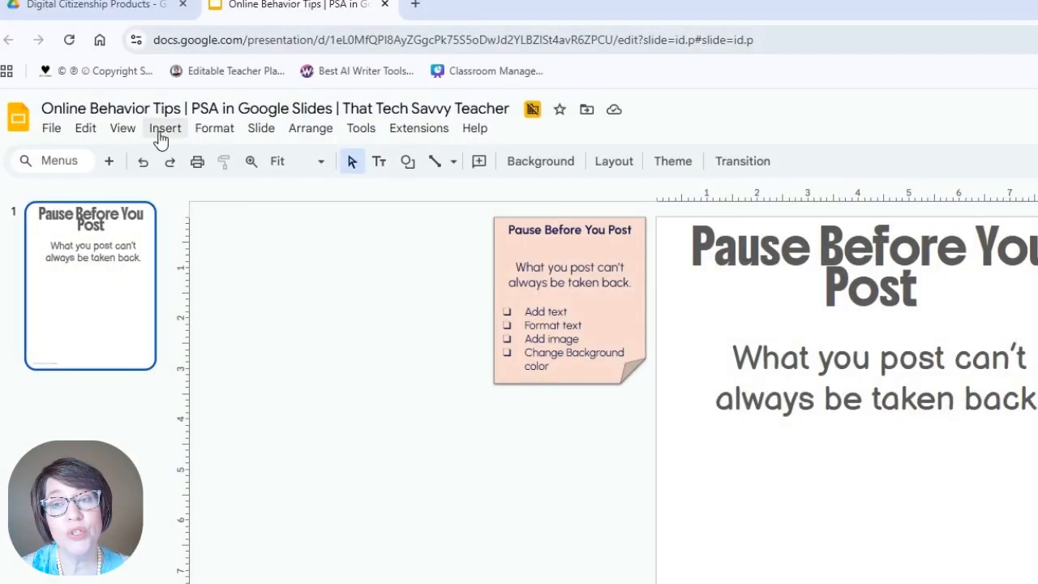
Step: Search the stock and web images for "pause" and insert the yellow "Pause Misinformation" sticker with the red button
click(160, 134)
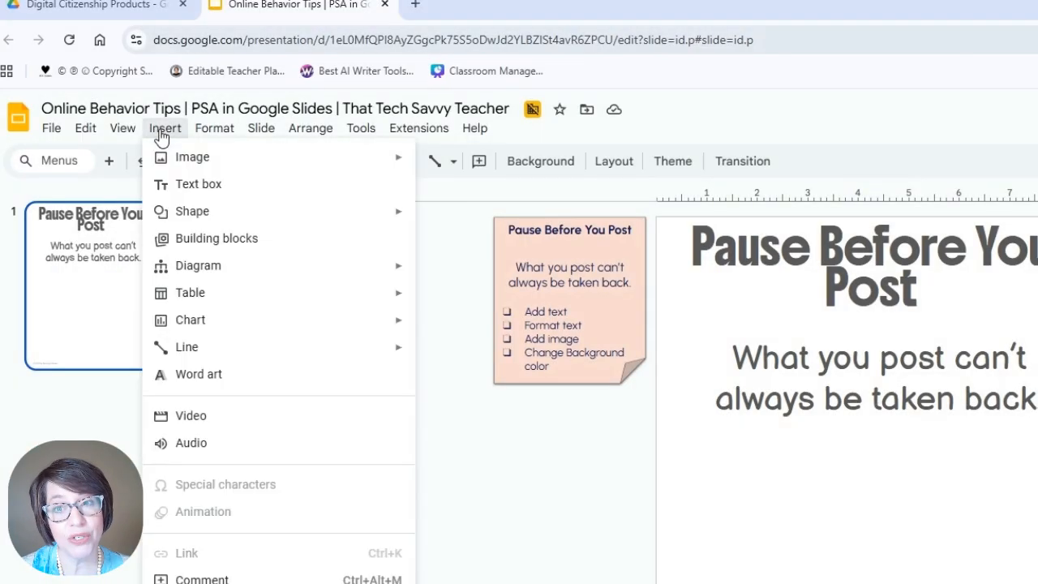
mouse_move(166, 159)
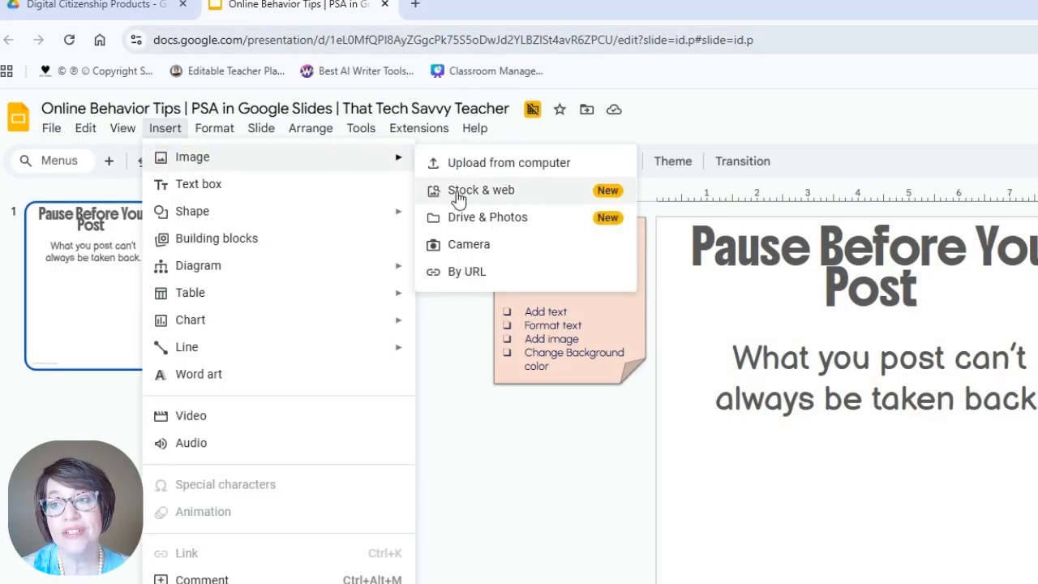
click(470, 191)
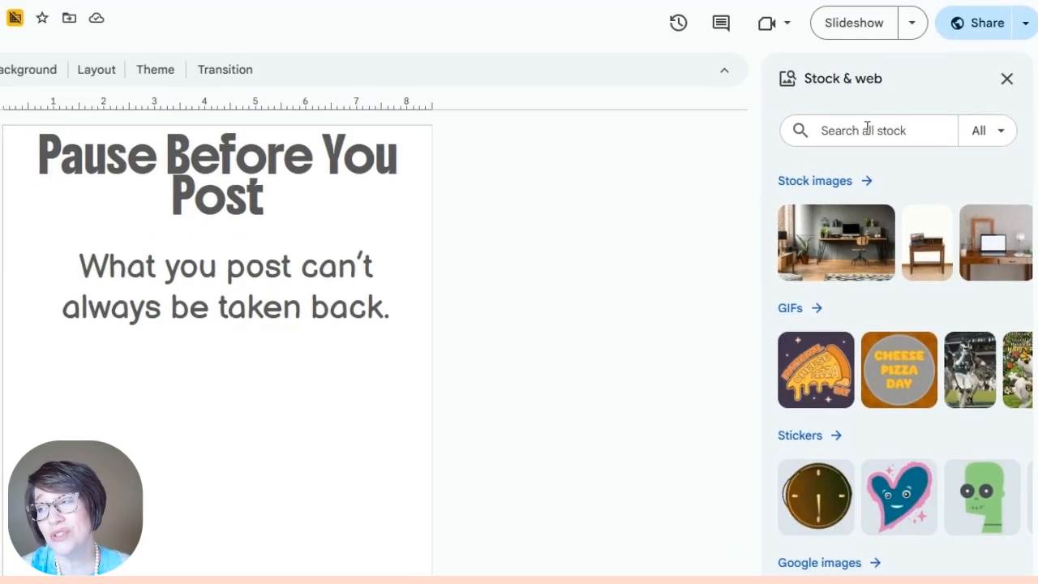
click(817, 164)
text(paus)
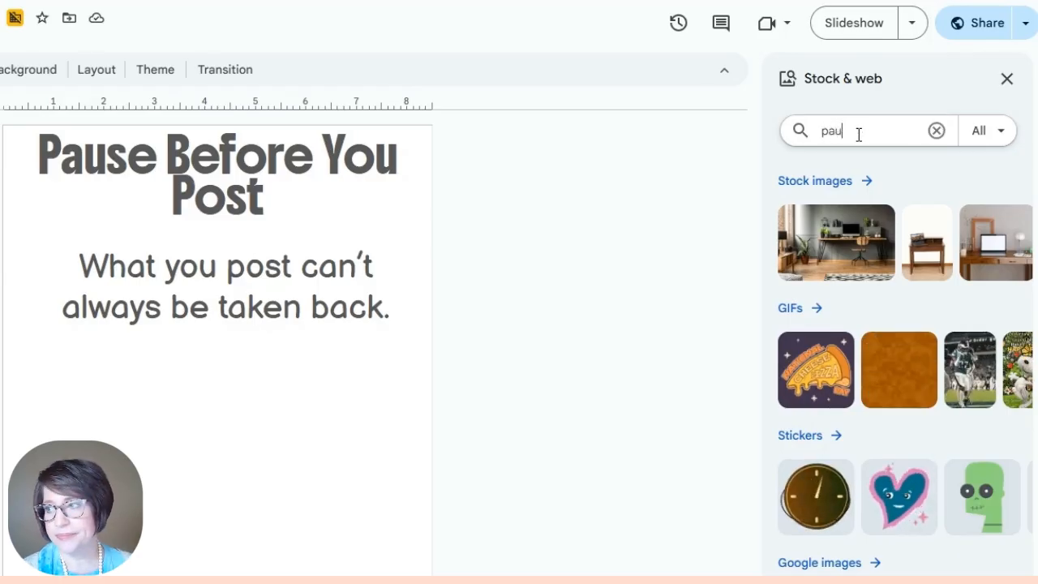
text(e)
key(Return)
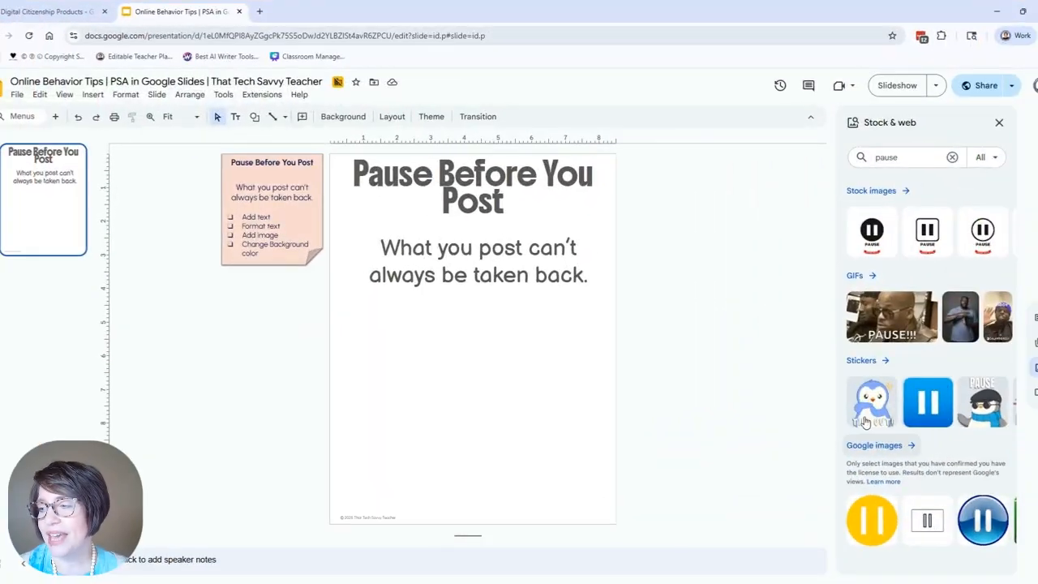
click(863, 360)
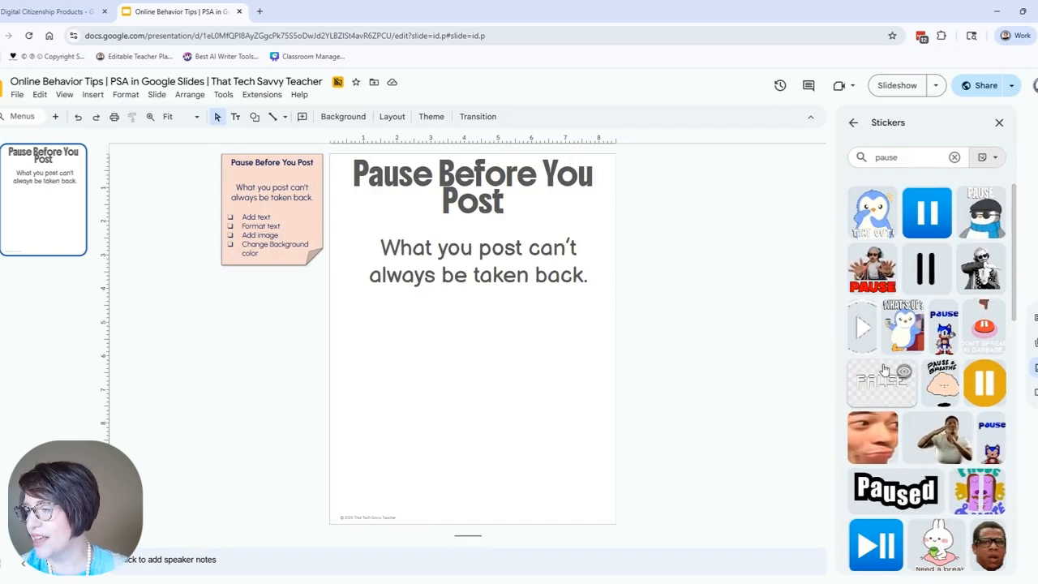
scroll(883, 370, down, 5)
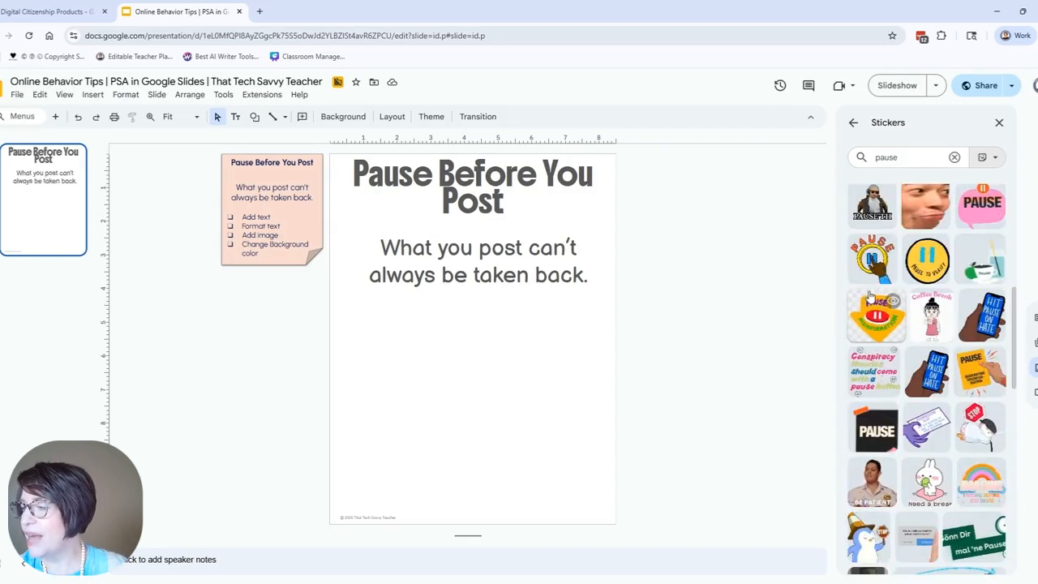
click(876, 312)
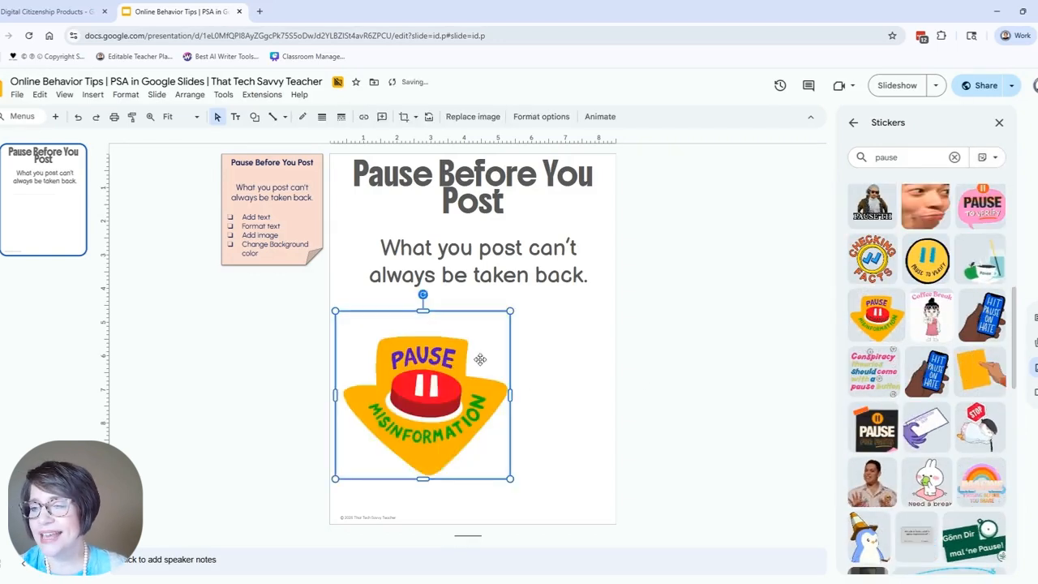
Step: Centre the sticker horizontally beneath the sentence and shift the title slightly down the page
drag(456, 373, 491, 373)
drag(492, 373, 491, 381)
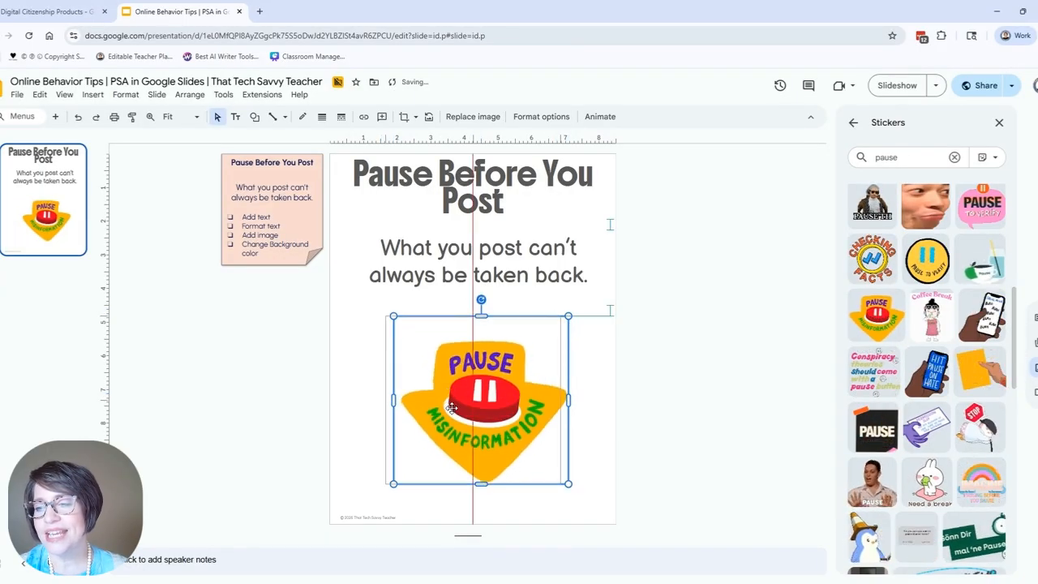
drag(460, 248, 454, 275)
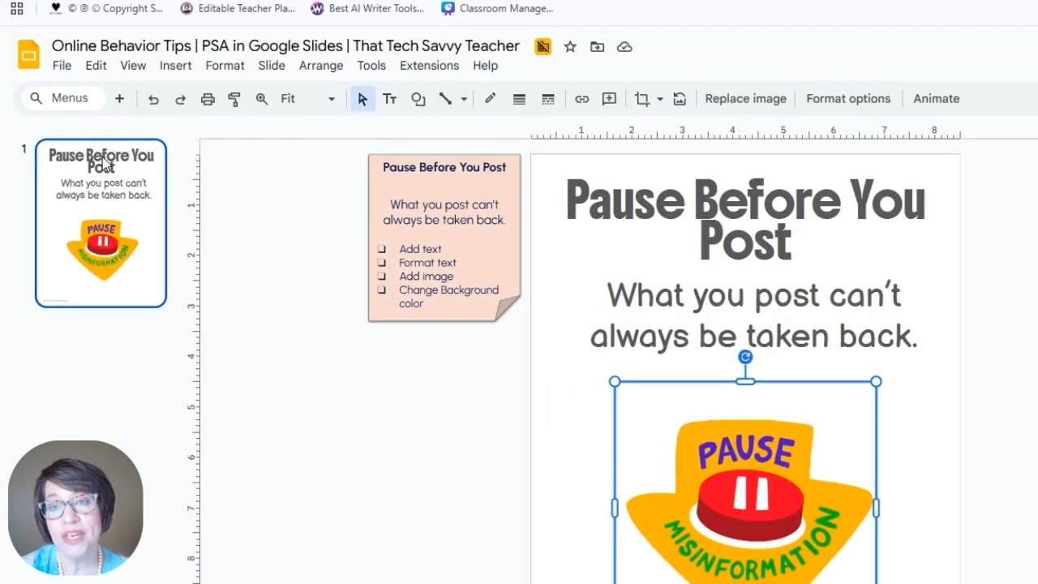
Step: Search Google Images for "border" and apply the thin black ornamental rectangular frame as the slide's background image
click(89, 193)
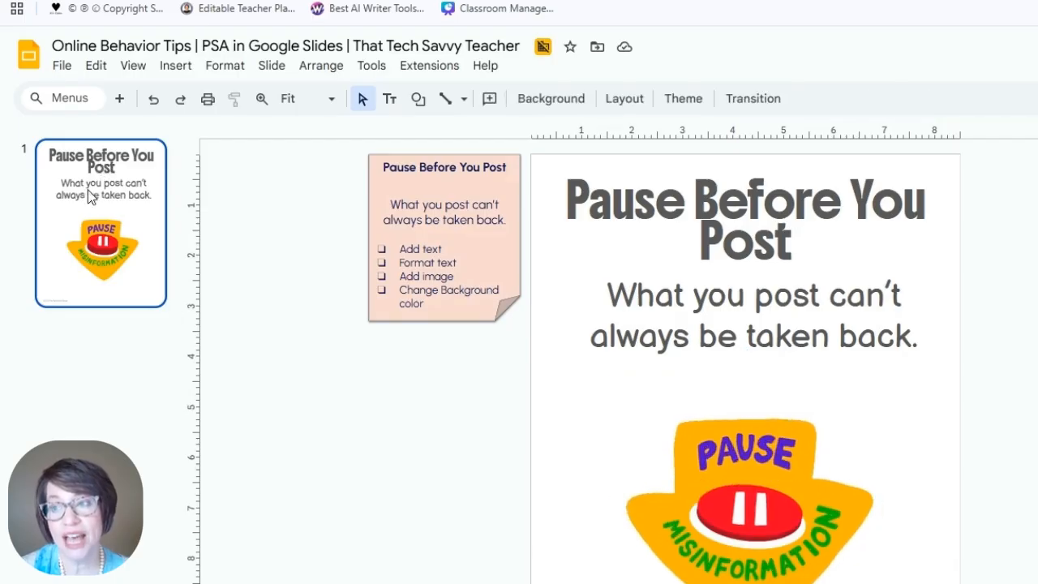
click(559, 100)
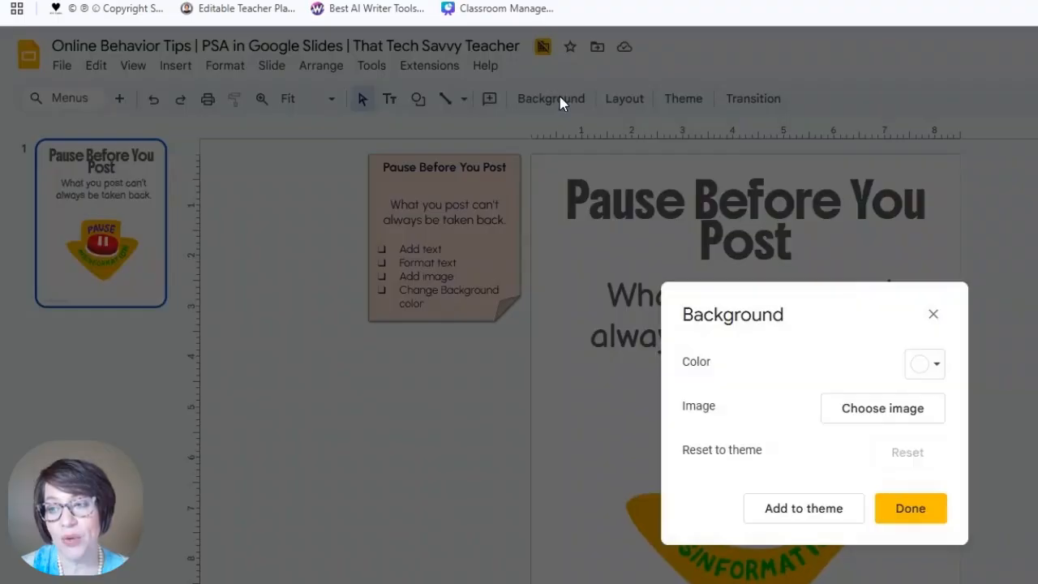
click(934, 366)
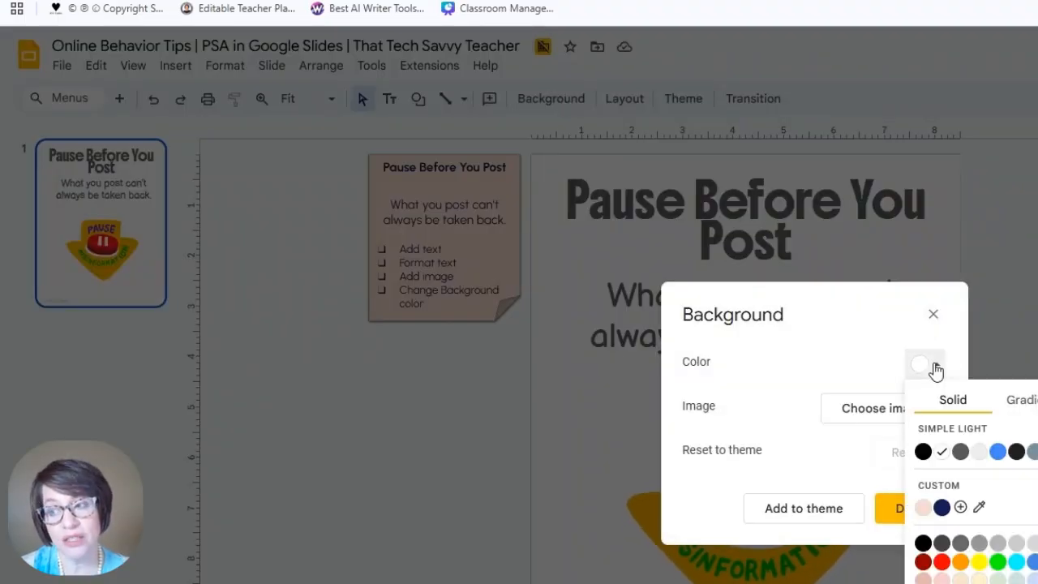
click(870, 409)
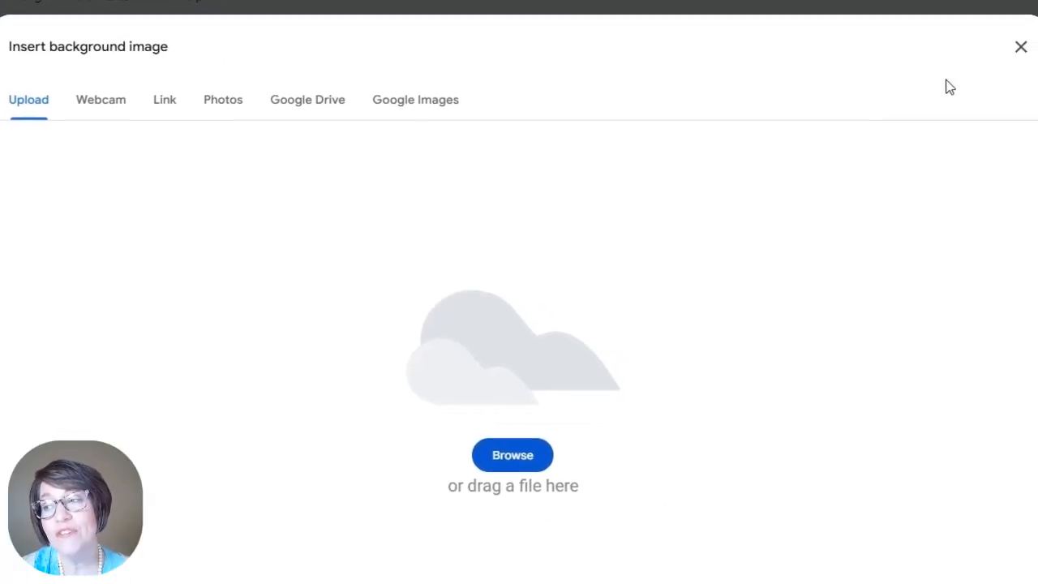
click(407, 104)
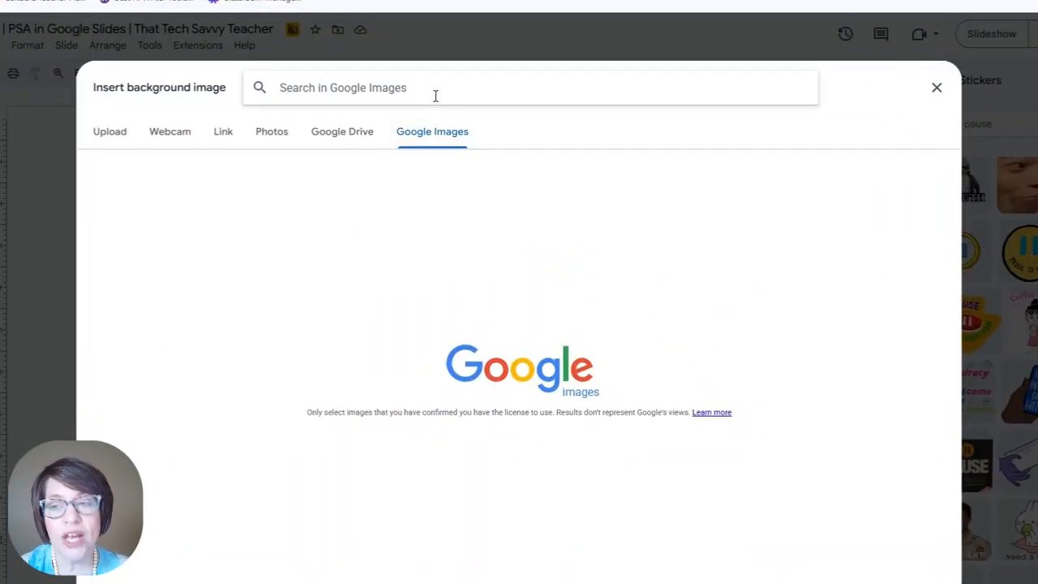
text(border)
key(Return)
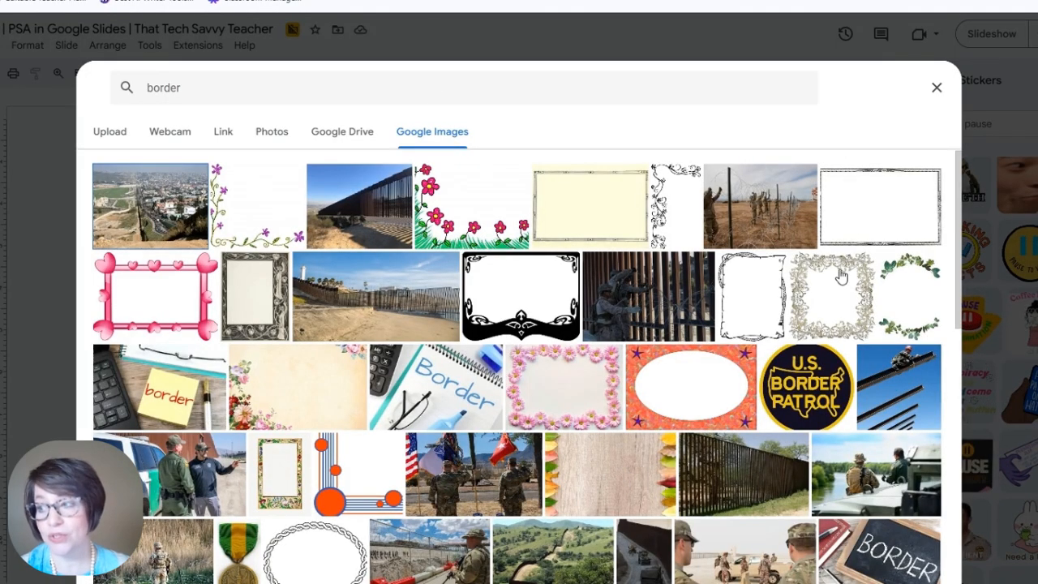
click(855, 227)
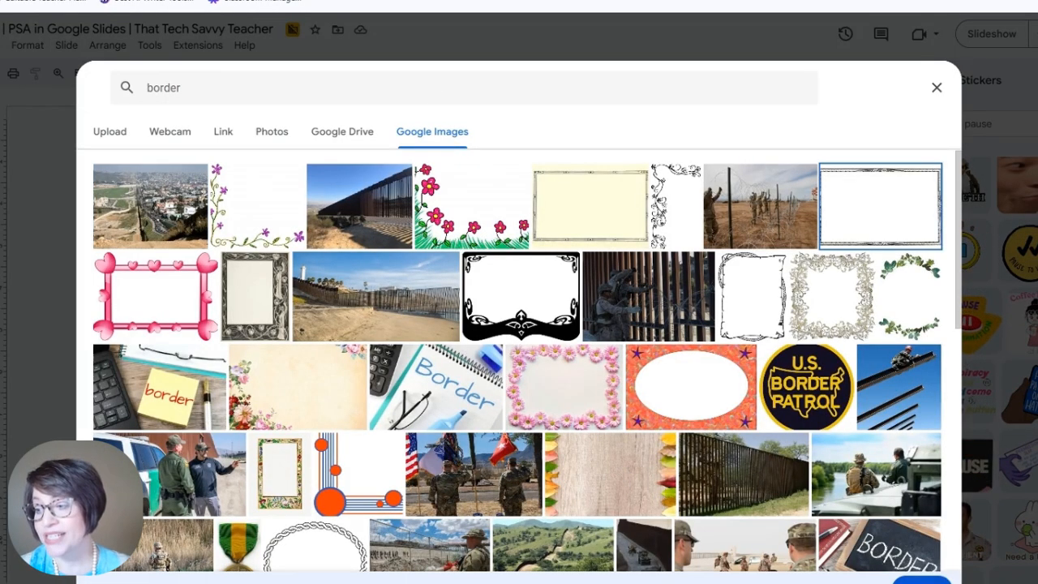
click(920, 579)
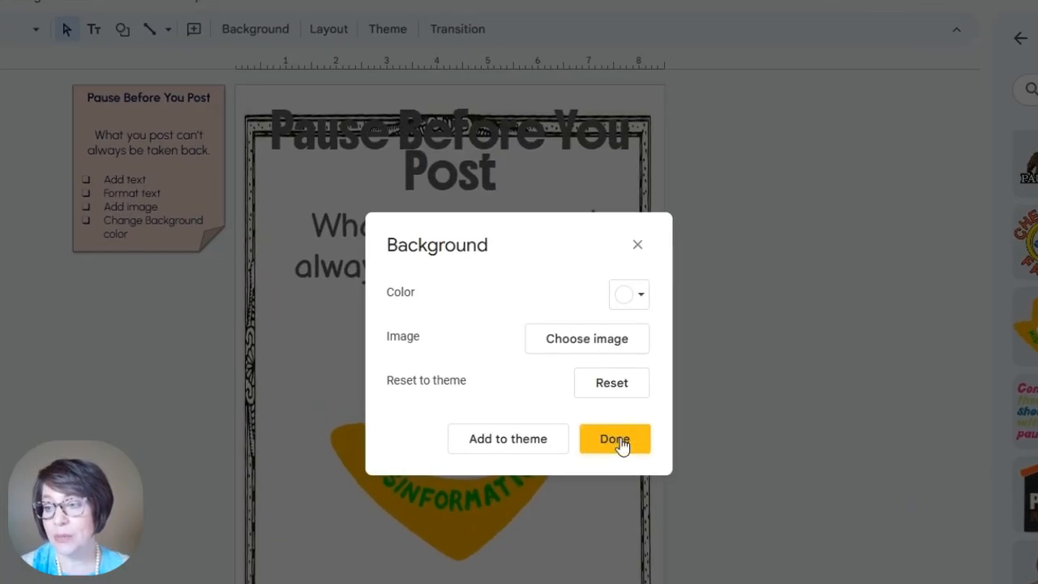
click(600, 417)
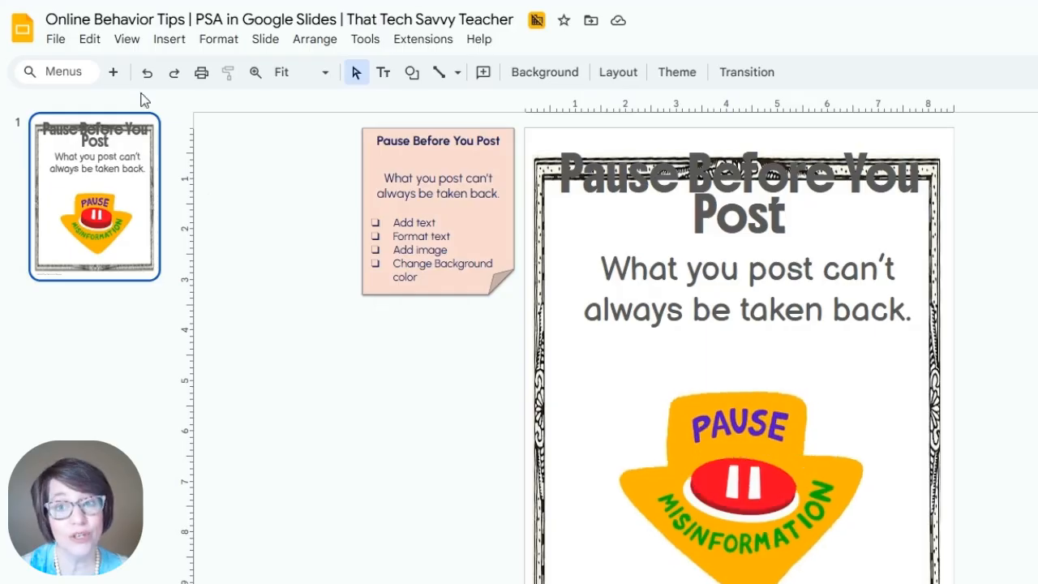
Step: Undo the border background image and set the slide's background to solid bright green
click(146, 75)
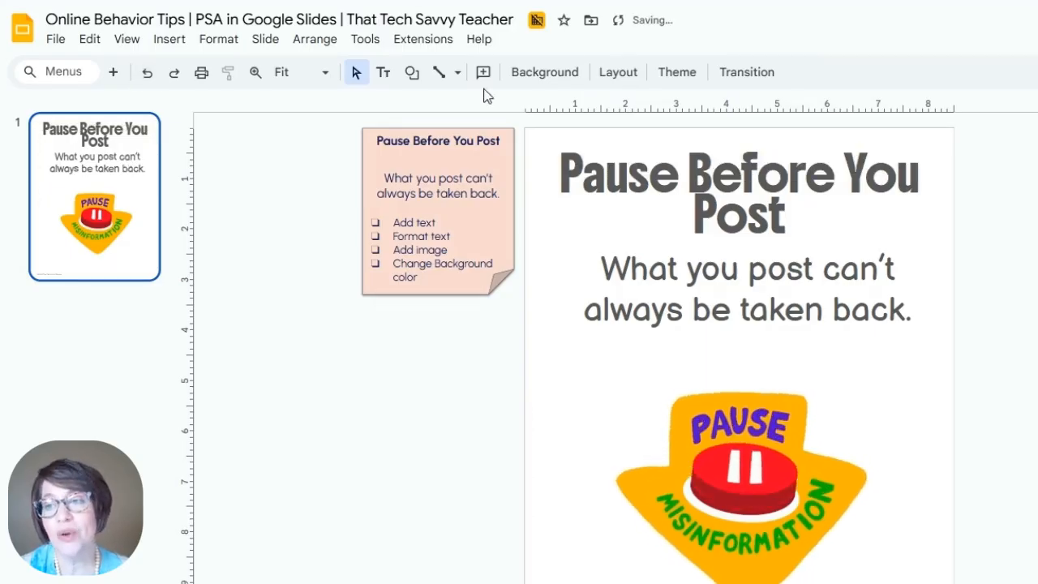
click(546, 73)
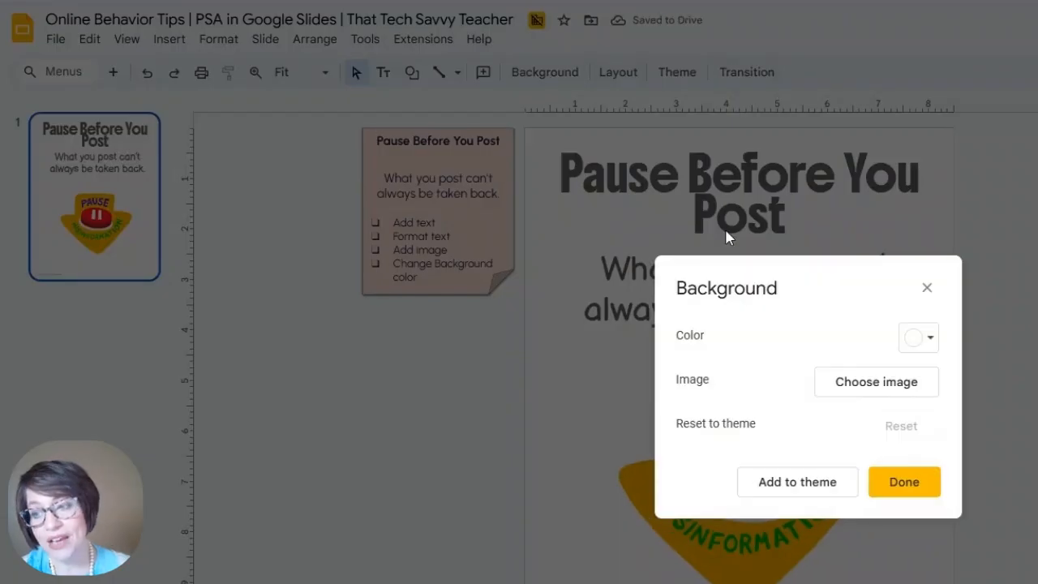
click(929, 340)
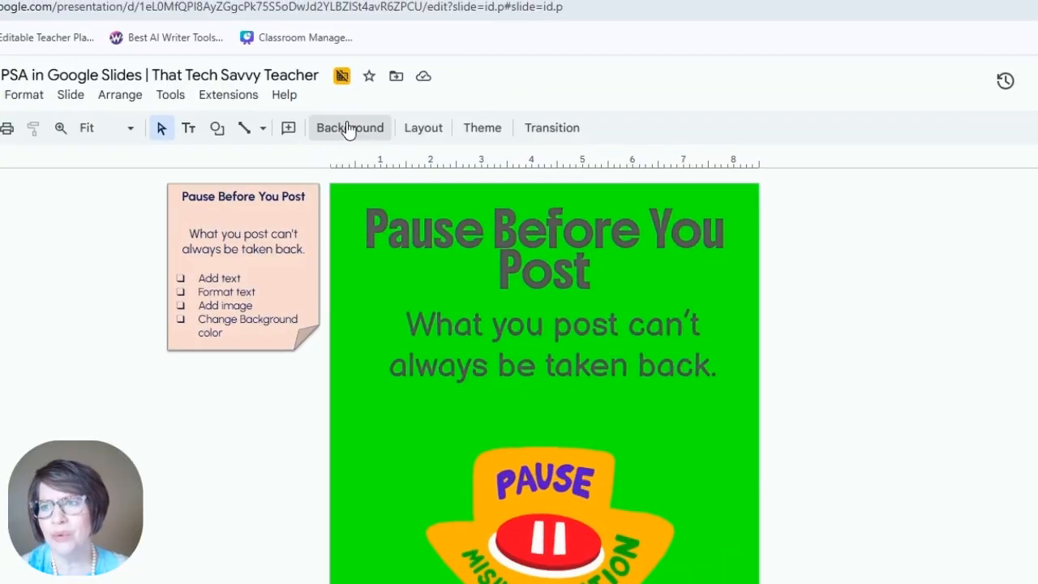
Step: Change the slide's background to a solid pale yellow
click(544, 73)
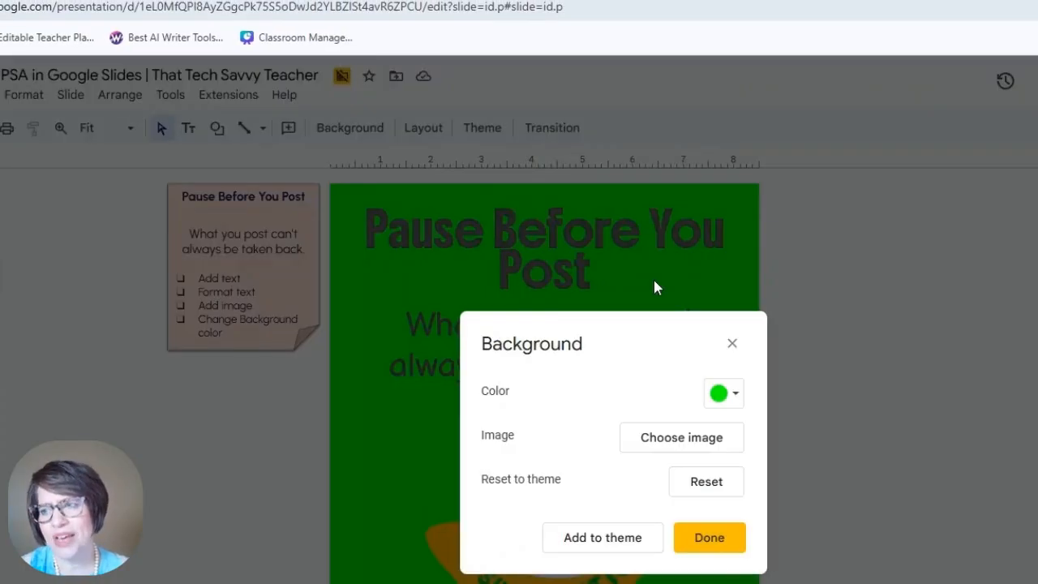
click(733, 395)
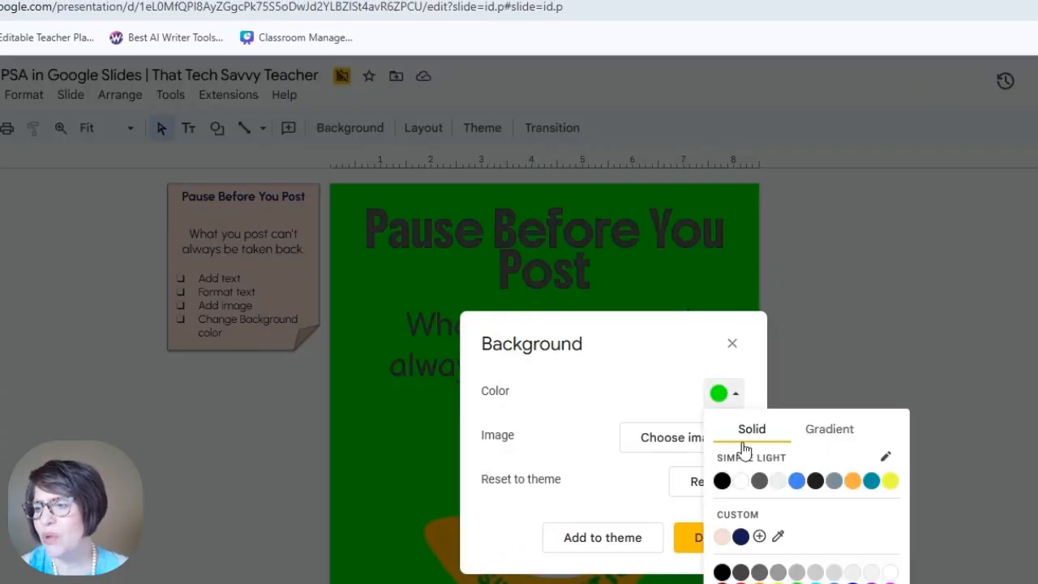
click(777, 583)
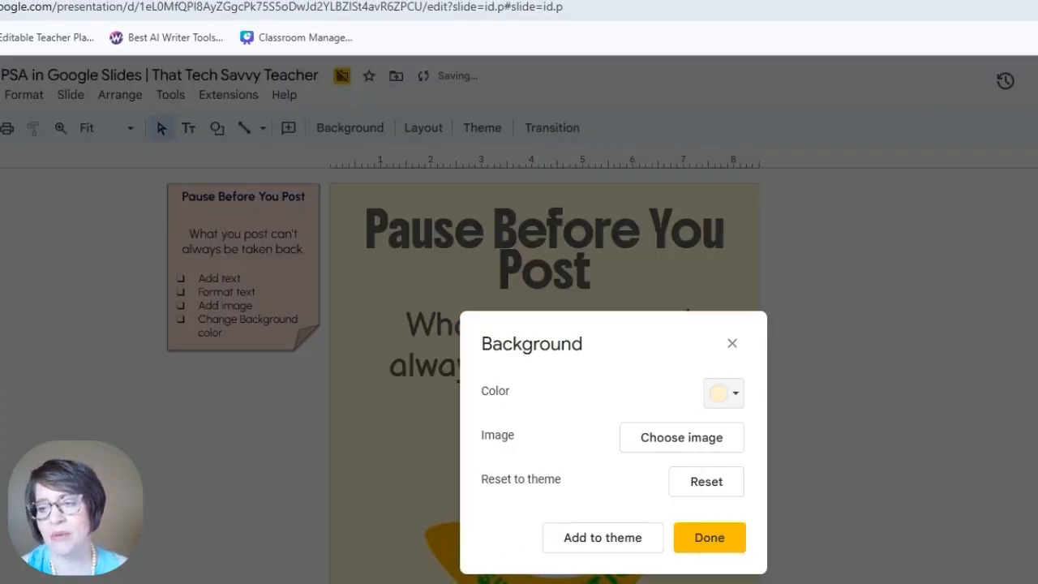
click(729, 549)
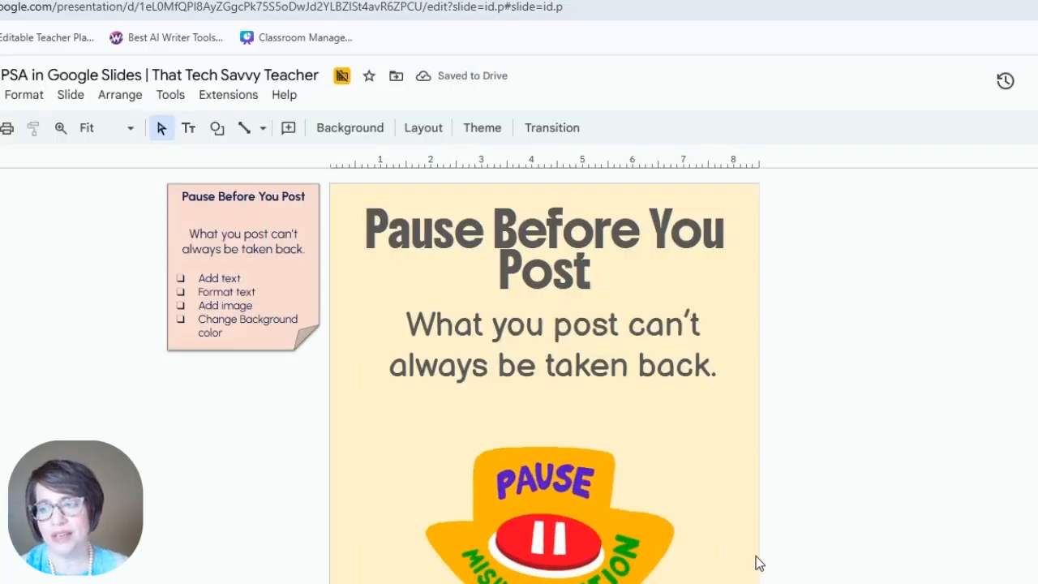